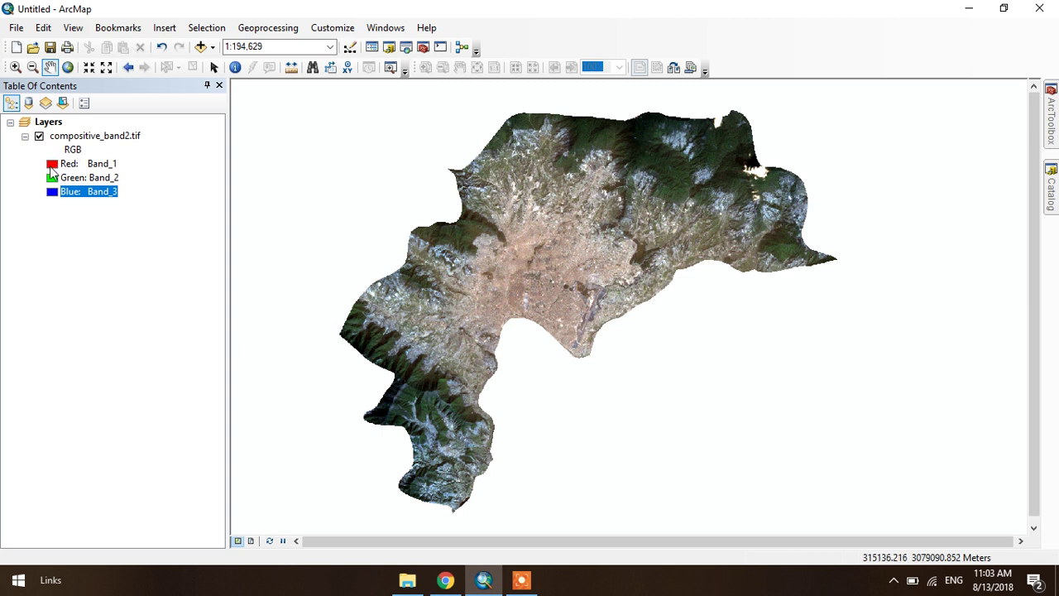
- Assign Band_4, Band_3 and Band_2 to the red, green and blue channels of compositive_band2.tif
click(55, 164)
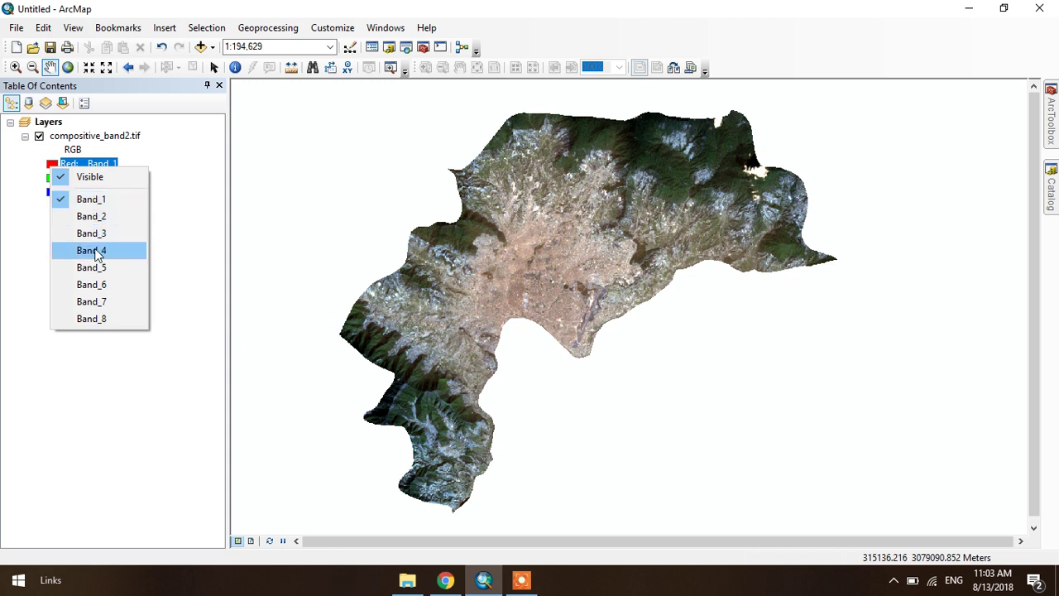
click(94, 251)
click(52, 178)
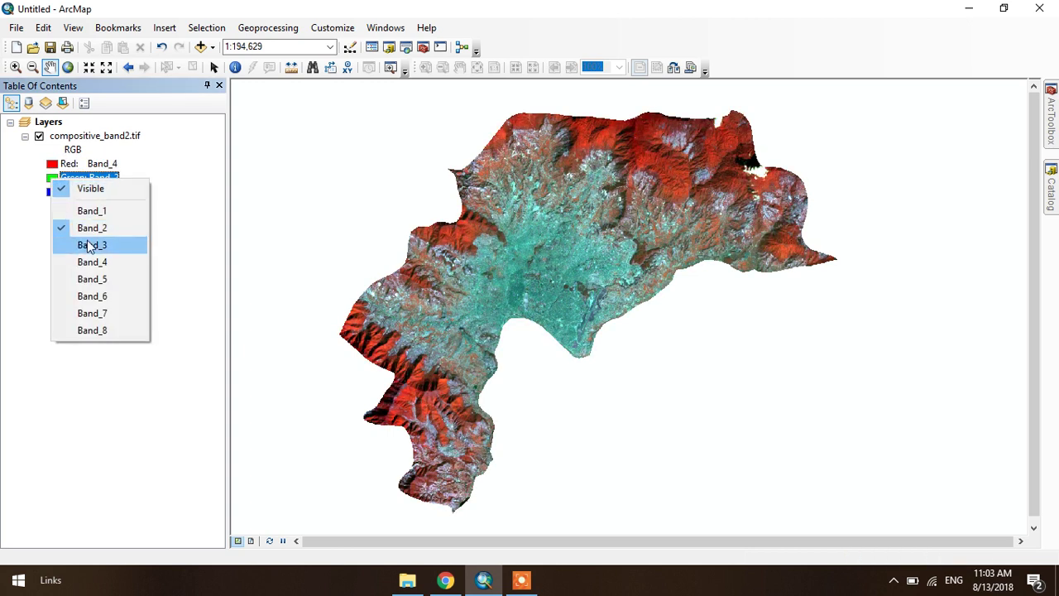
click(91, 245)
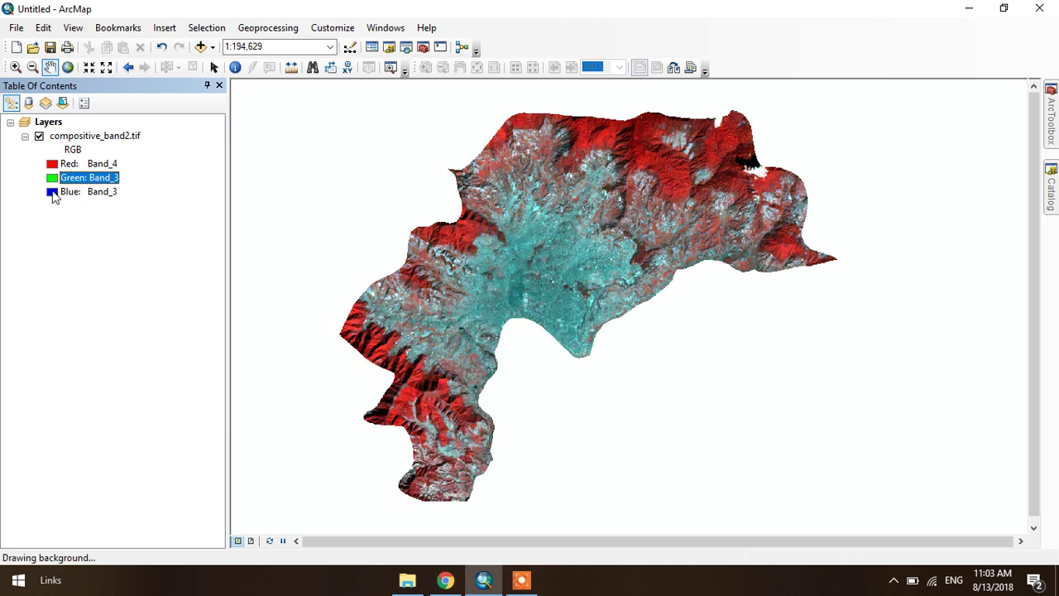
click(53, 192)
click(95, 240)
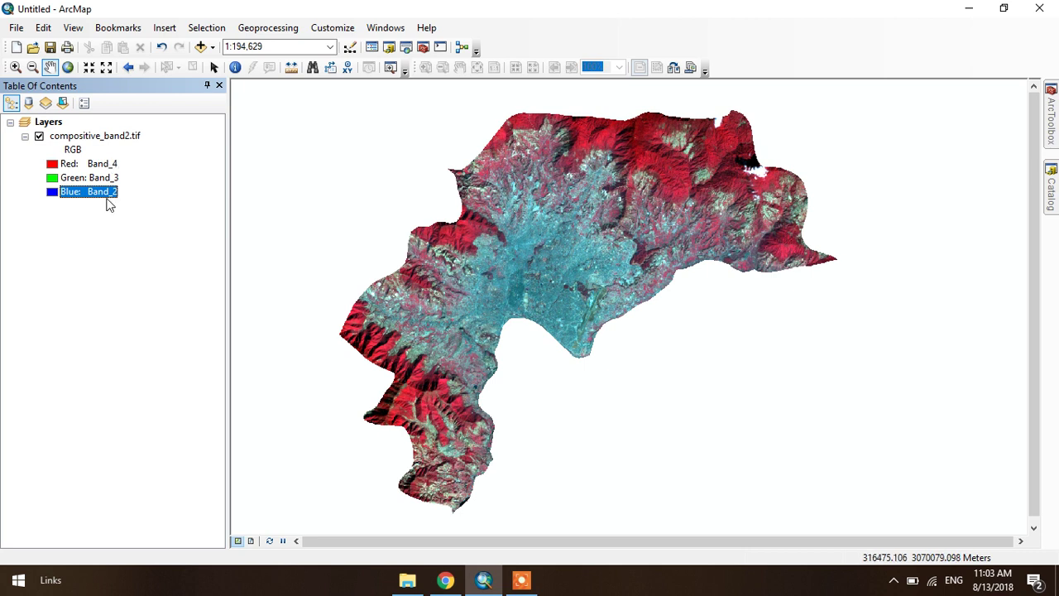
- Open the Image Analysis window and its options to check NDVI red band 3 and infrared band 4
click(390, 31)
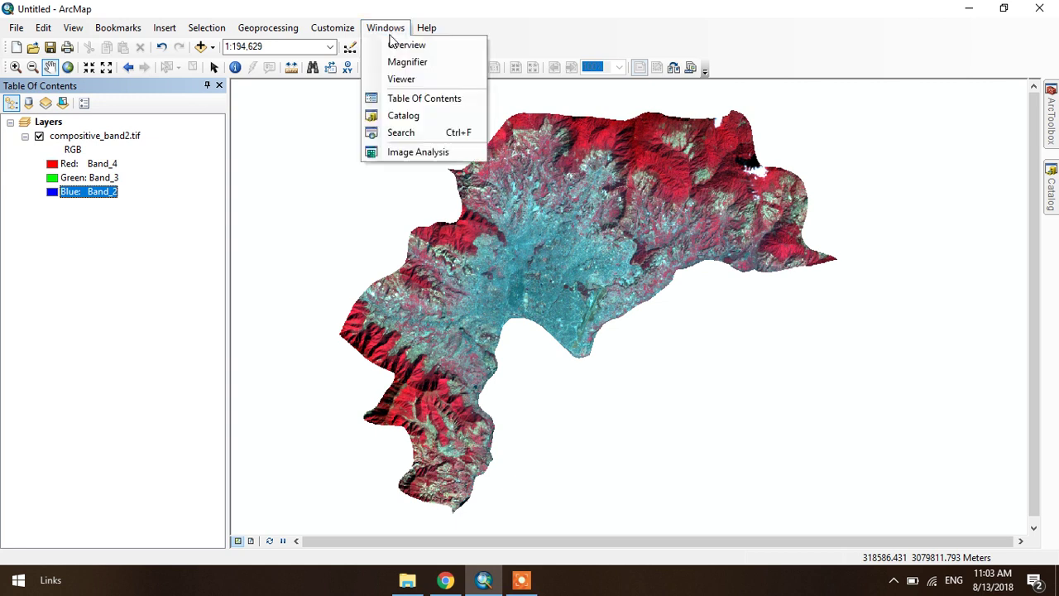
click(396, 154)
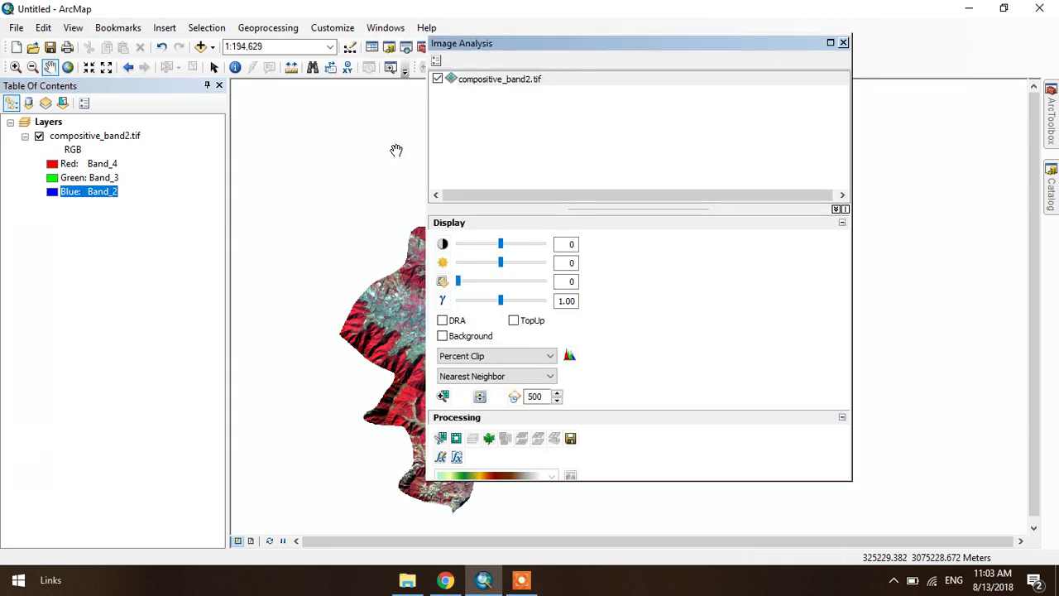
click(438, 63)
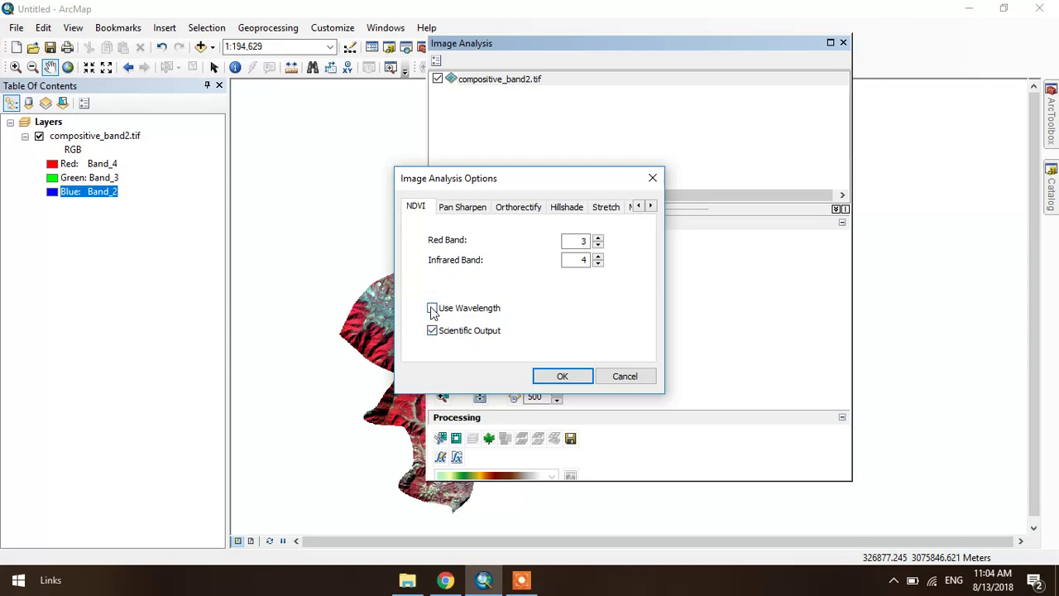
- Confirm the NDVI band options, compute NDVI from compositive_band2.tif, and close Image Analysis
click(559, 375)
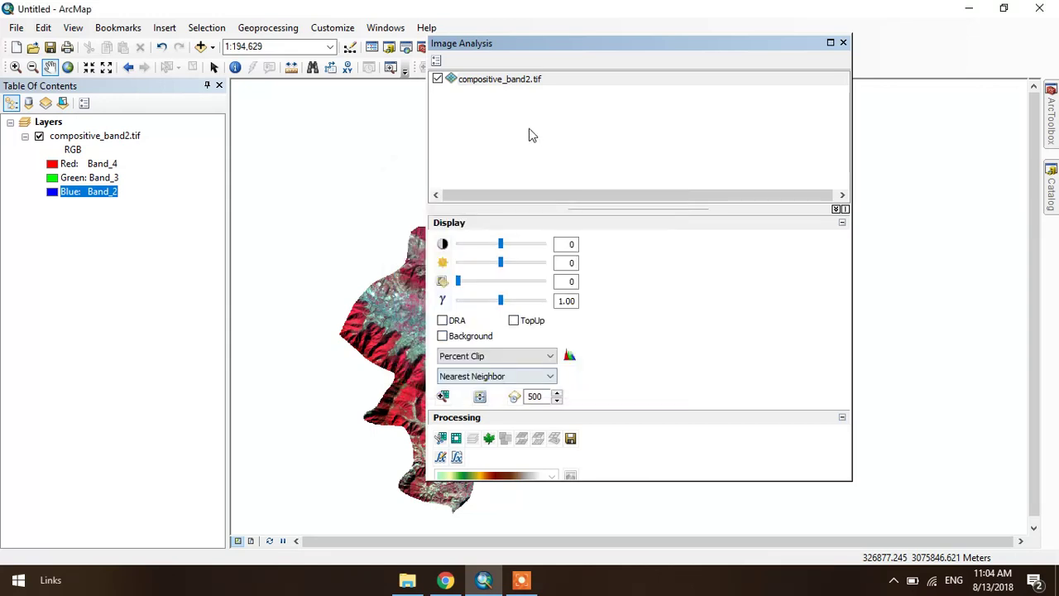
click(515, 79)
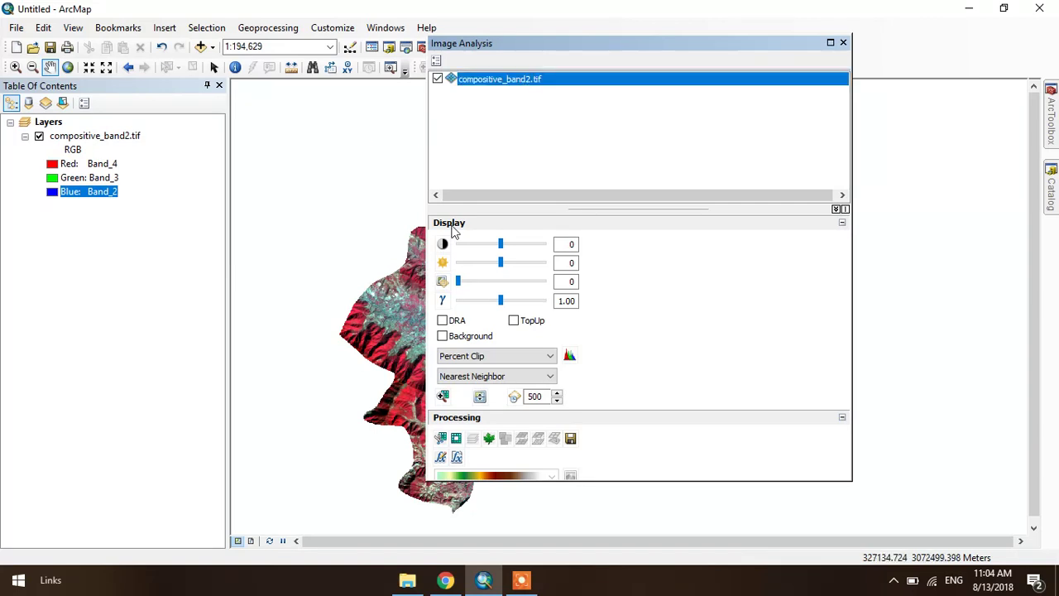
click(489, 438)
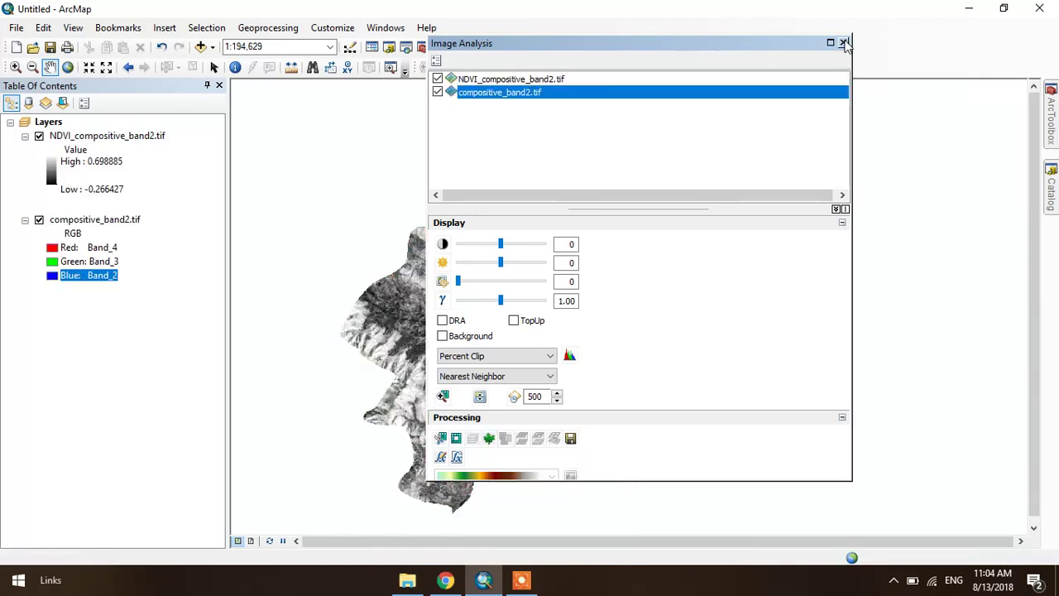
click(843, 42)
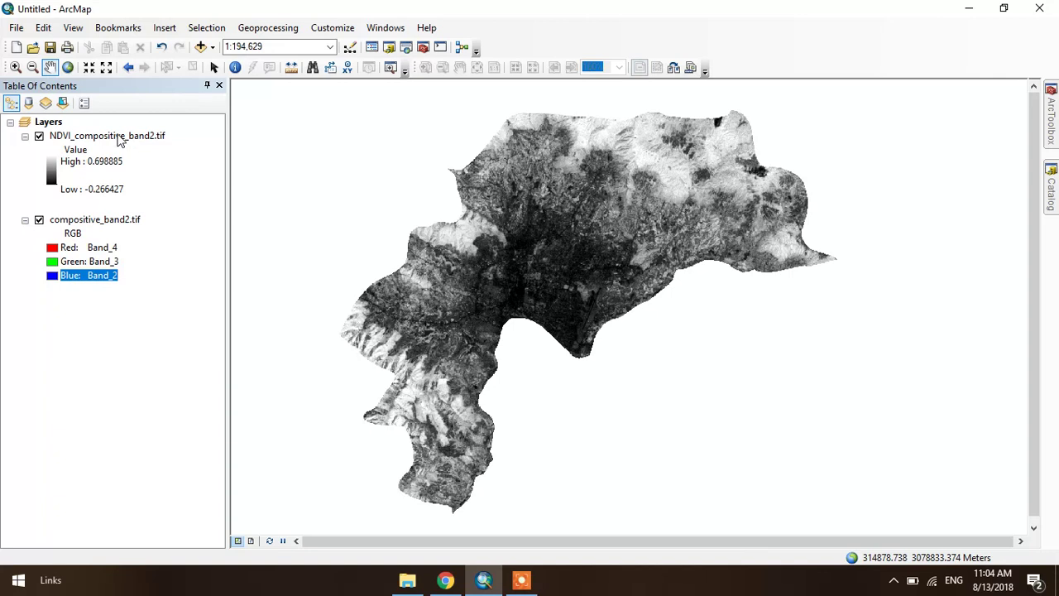
- Give the NDVI_compositive_band2.tif layer a red-yellow-green colour ramp in its Symbology properties
right_click(120, 137)
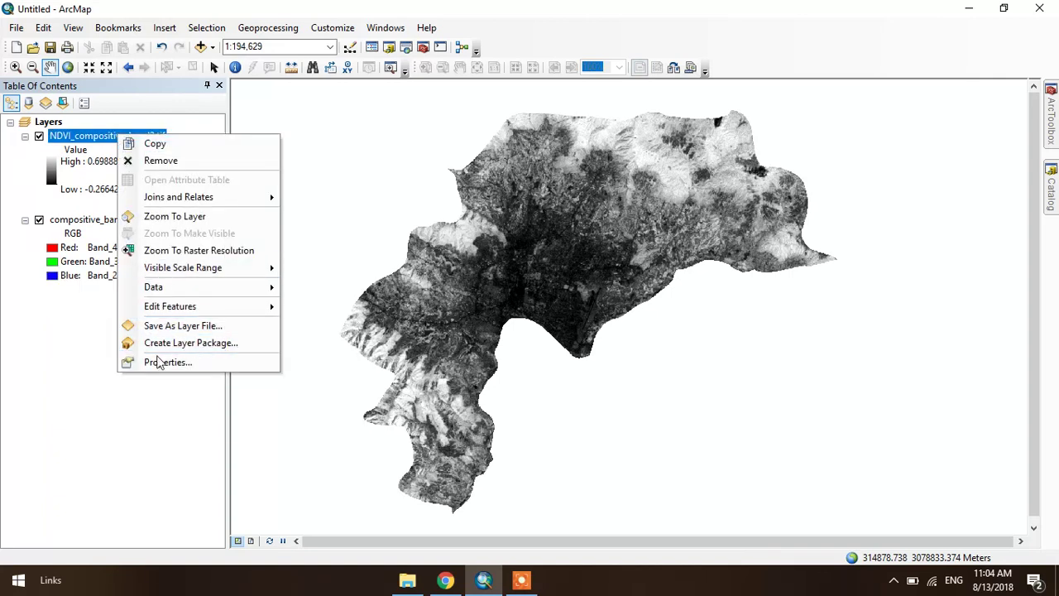
click(158, 363)
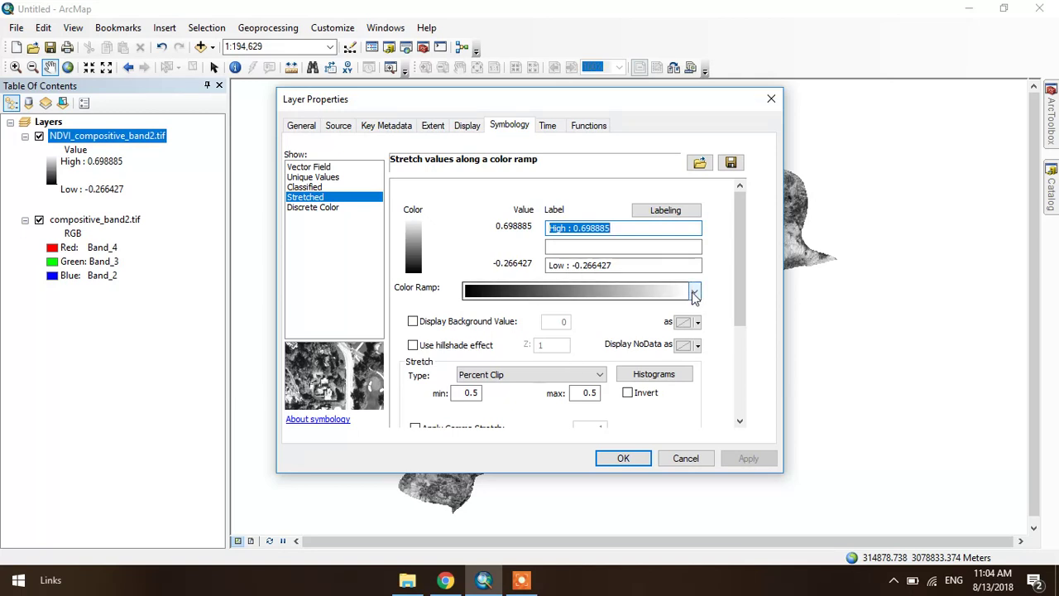
click(693, 291)
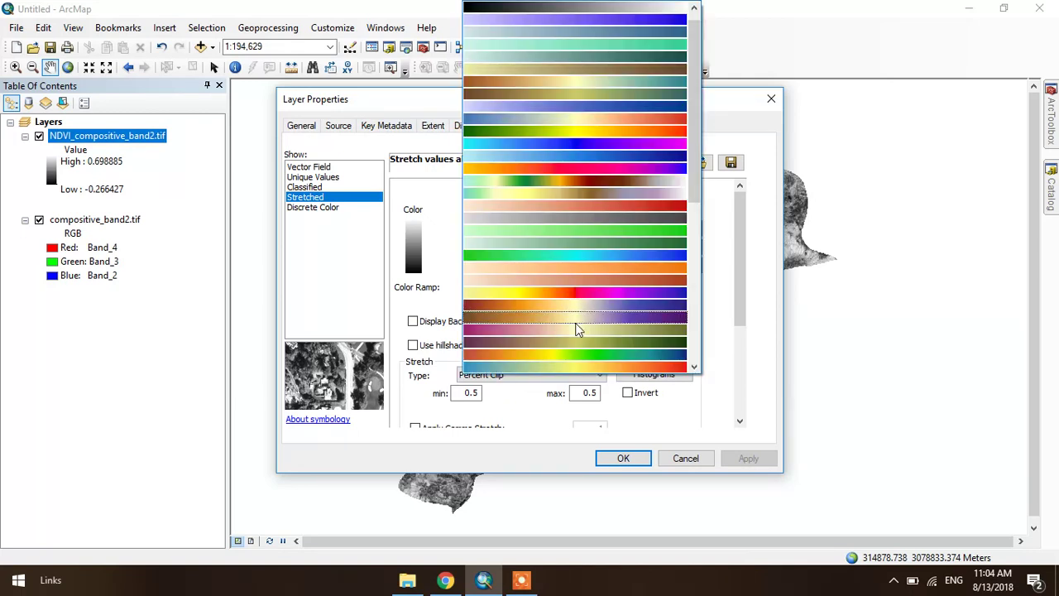
scroll(577, 329, down, 3)
click(590, 198)
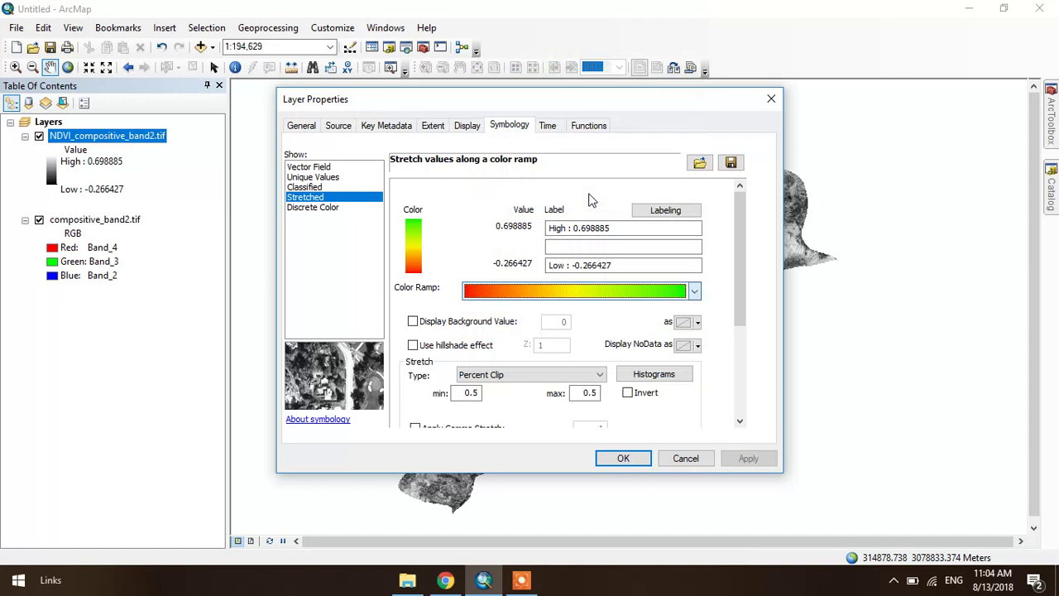
click(630, 458)
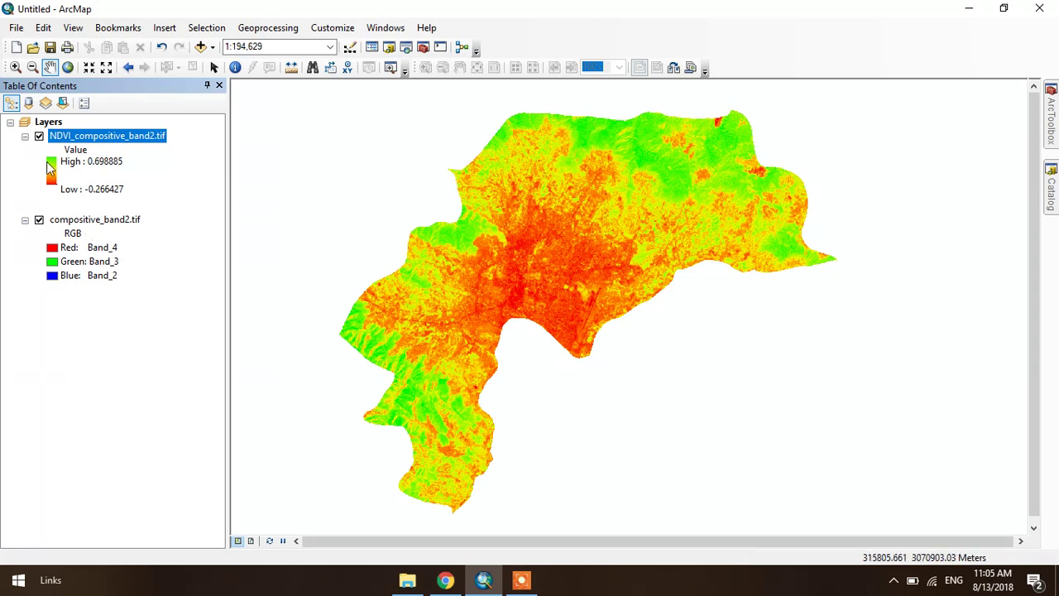
- Toggle the NDVI layer off and back on to compare it with the composite
click(39, 137)
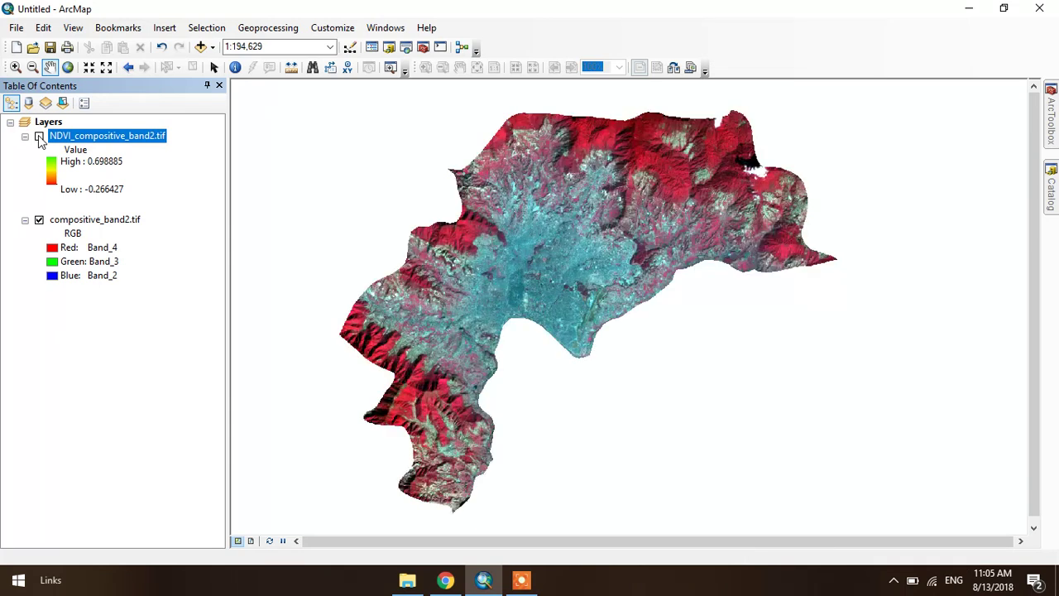
click(39, 136)
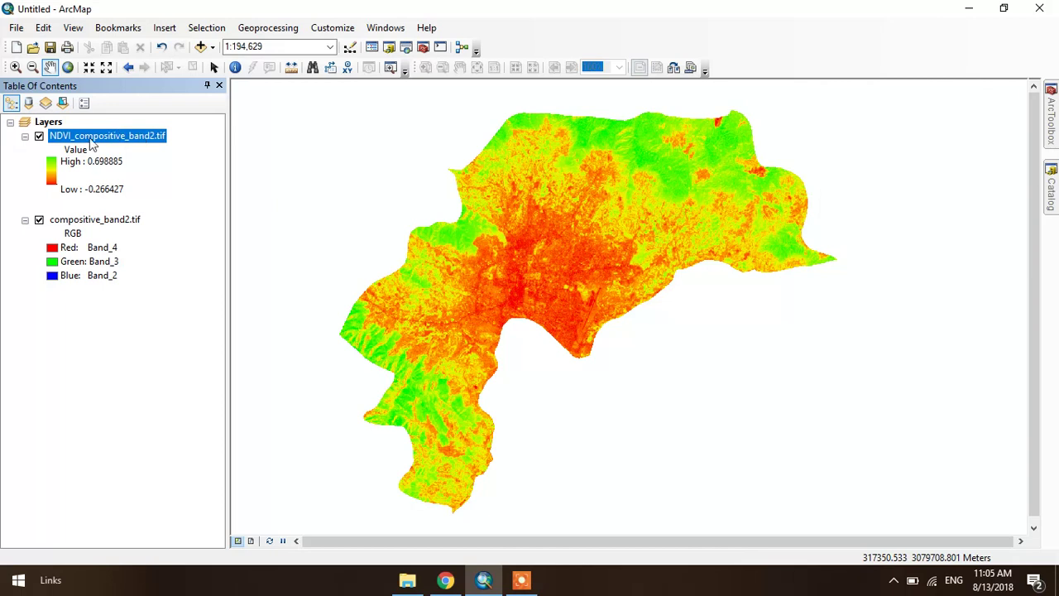
- Export the NDVI layer from Image Analysis as ndvi.tif and add it to the map
click(382, 31)
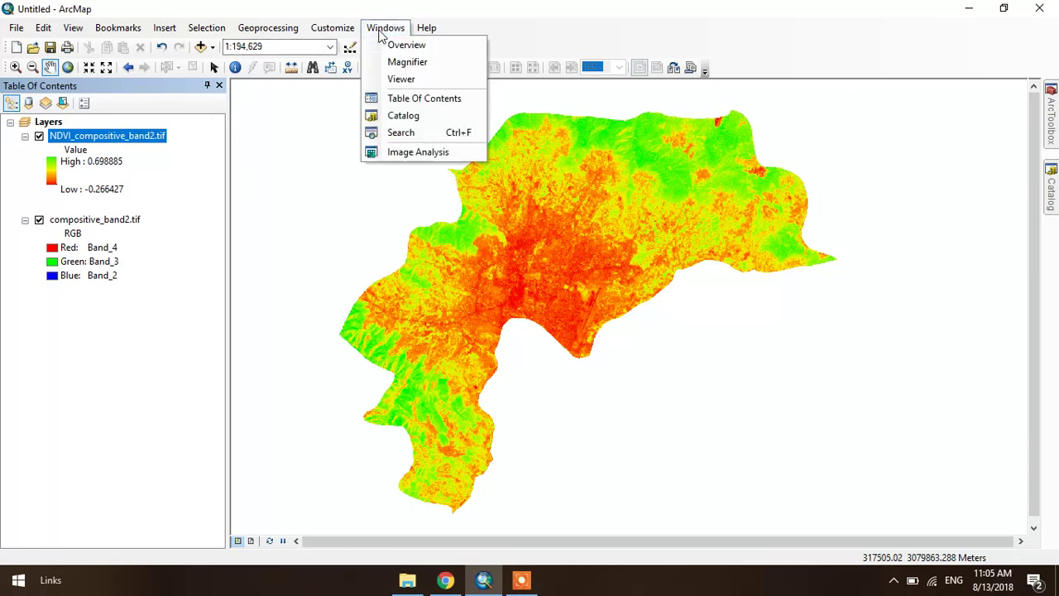
click(403, 154)
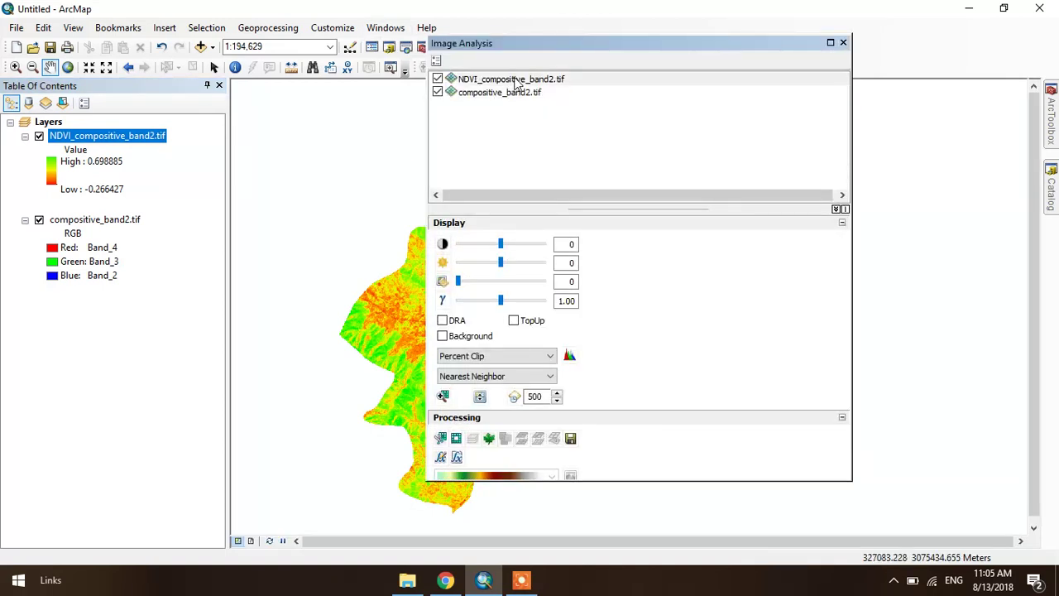
click(513, 81)
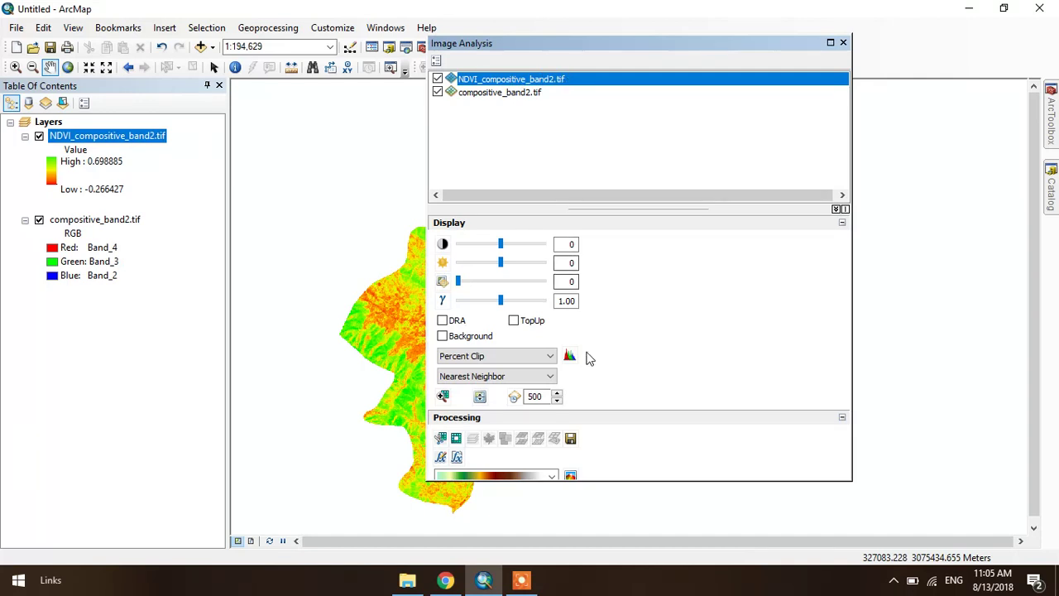
click(571, 439)
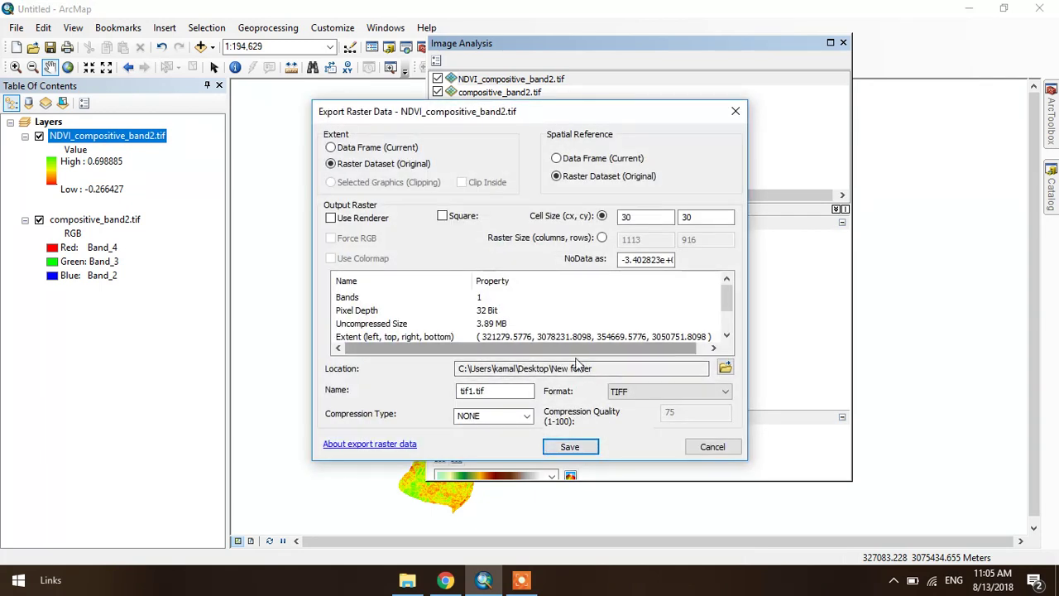
click(476, 394)
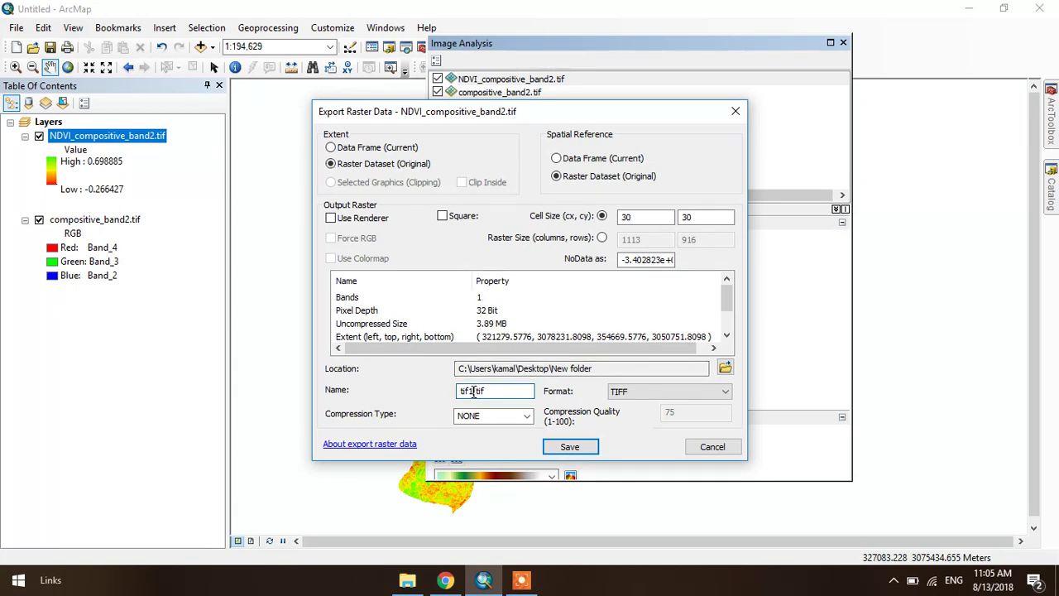
key(BackSpace)
key(BackSpace)
key(BackSpace)
text(ndv)
click(571, 446)
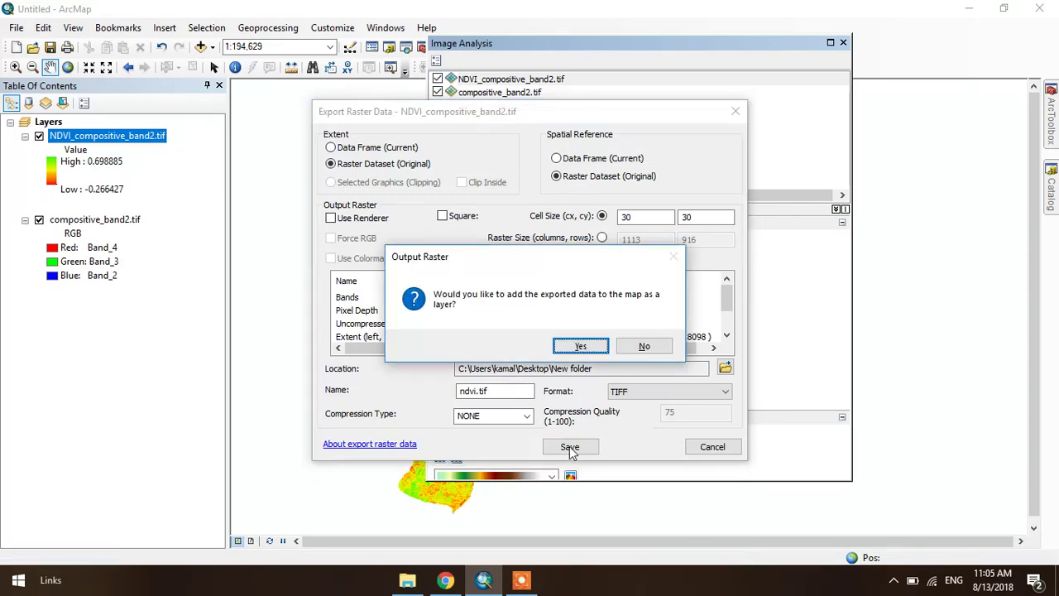
click(580, 346)
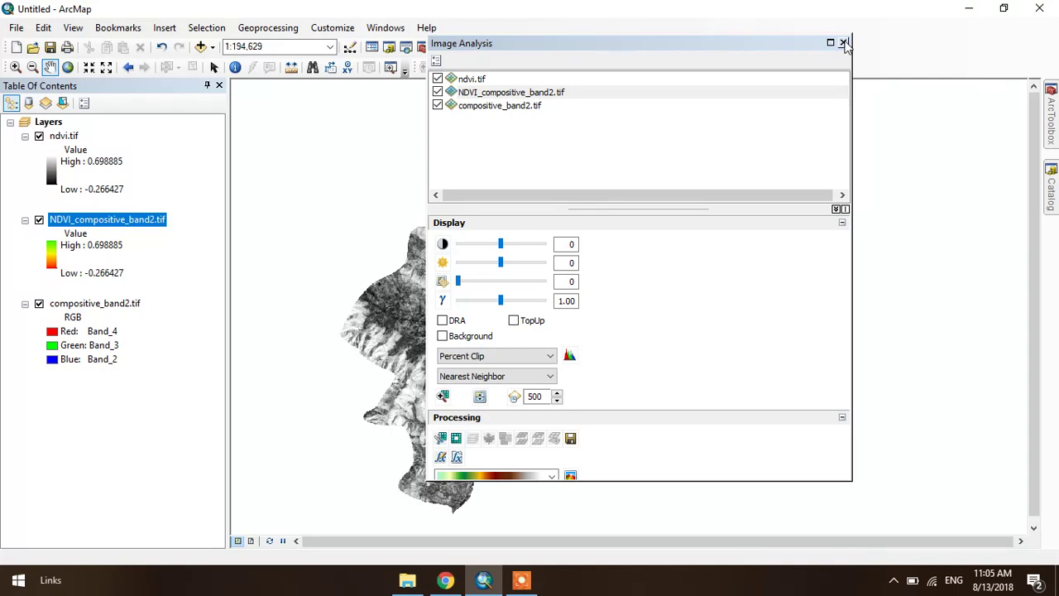
- Close Image Analysis and apply a red-yellow-green stretched colour ramp to the ndvi.tif layer
click(843, 42)
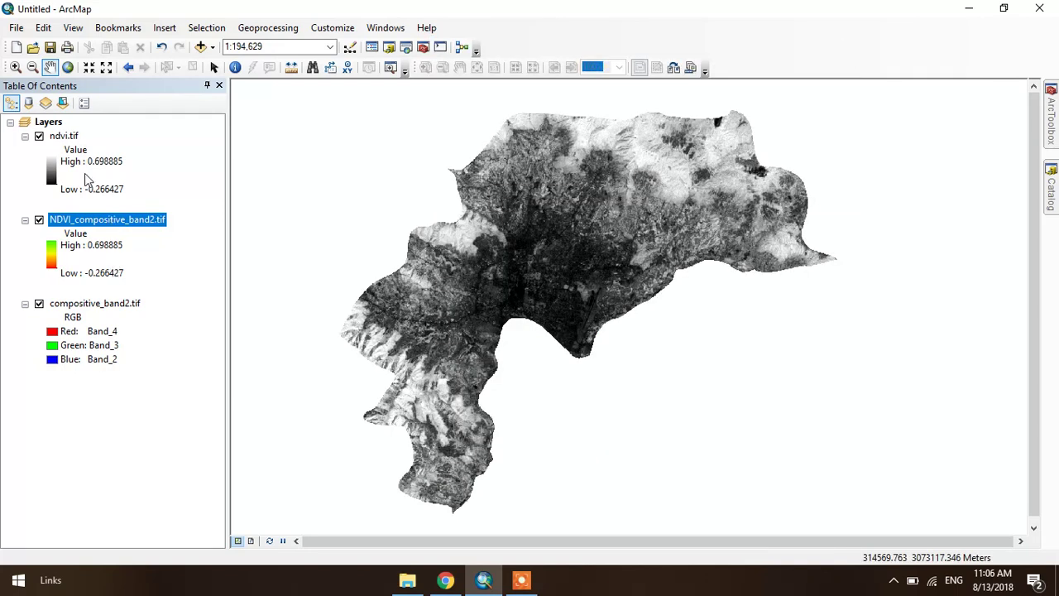
right_click(63, 138)
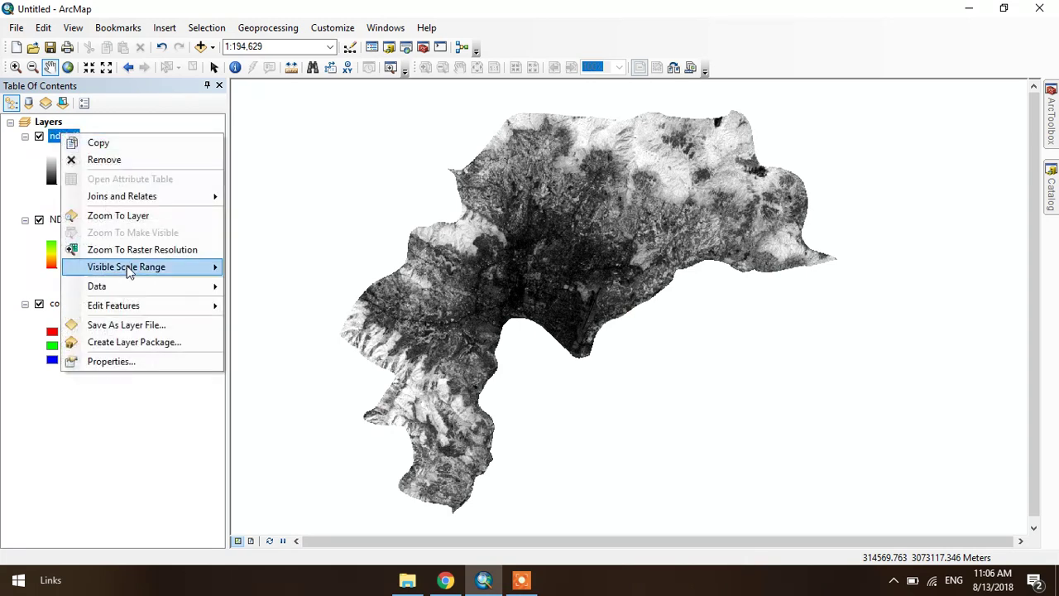
click(118, 365)
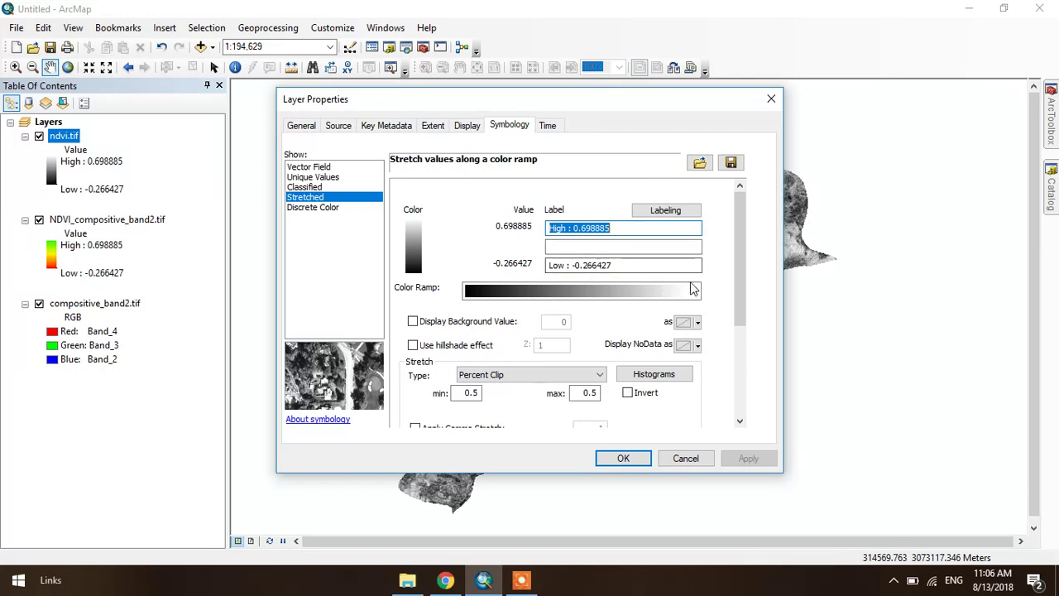
click(695, 291)
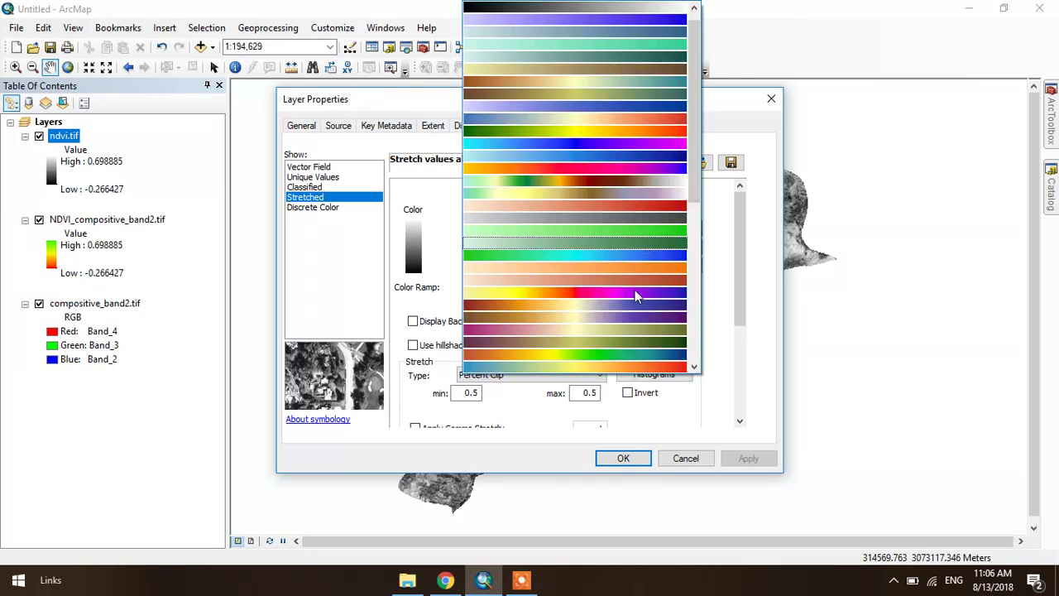
scroll(635, 356, down, 8)
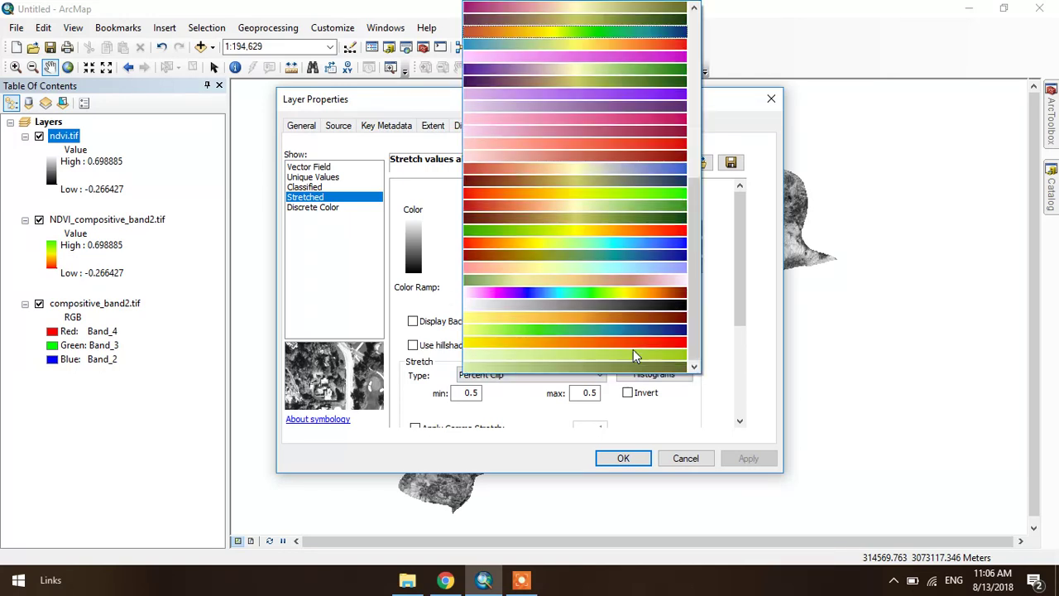
click(628, 184)
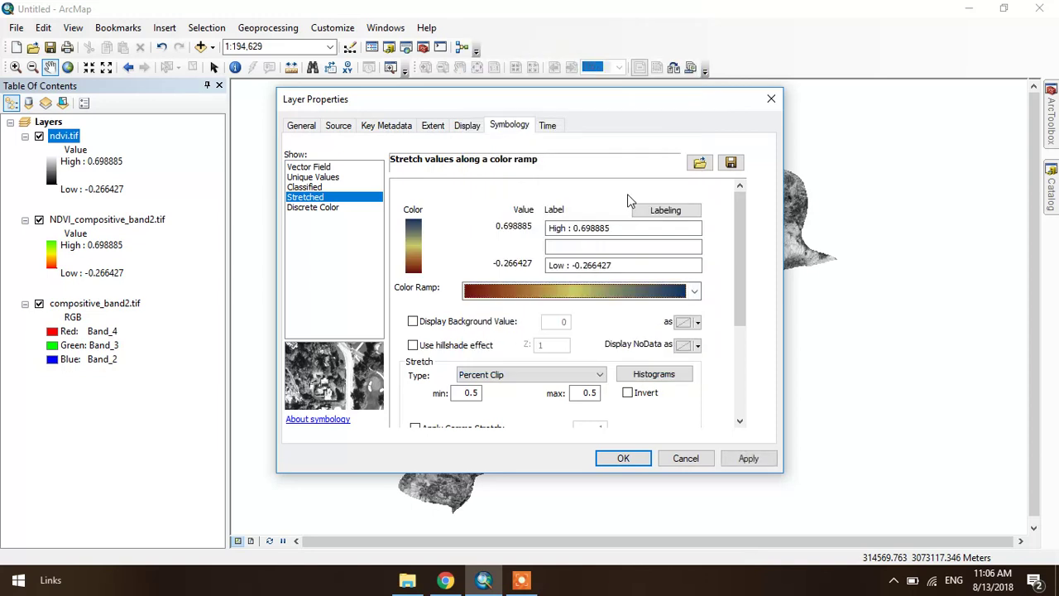
click(693, 291)
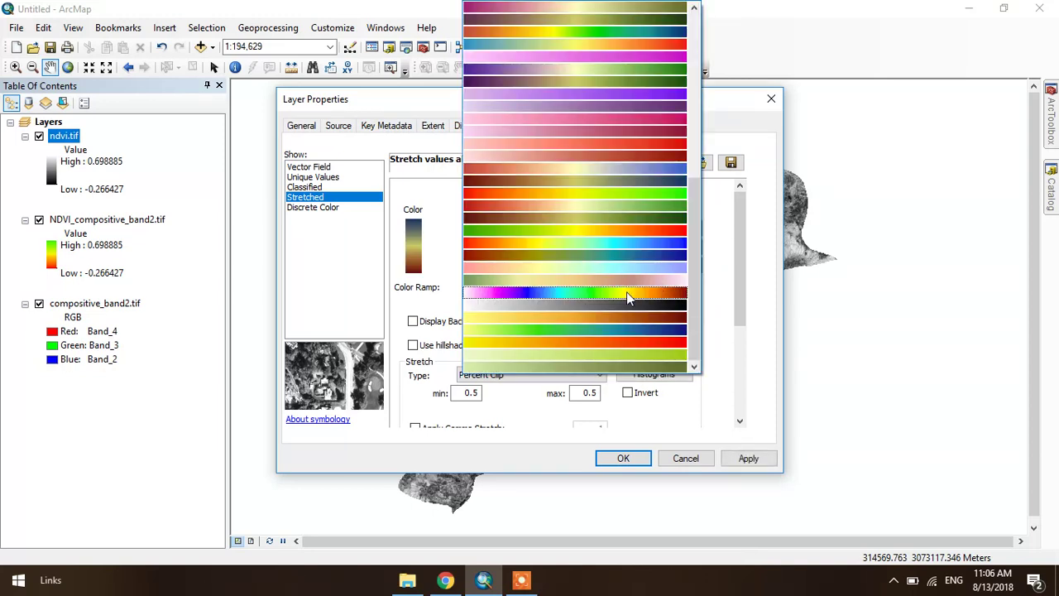
click(617, 195)
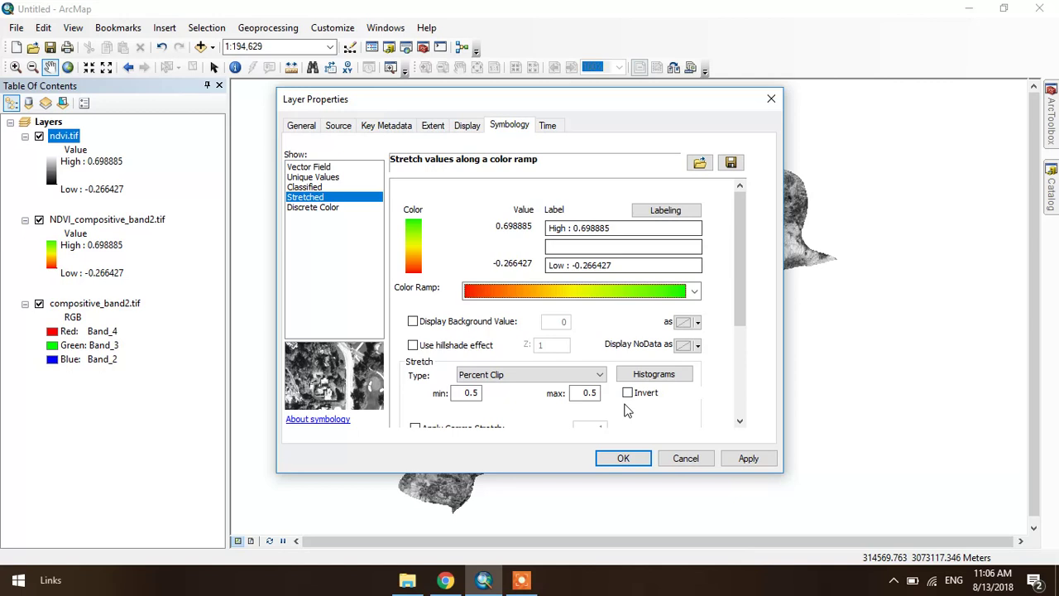
click(747, 458)
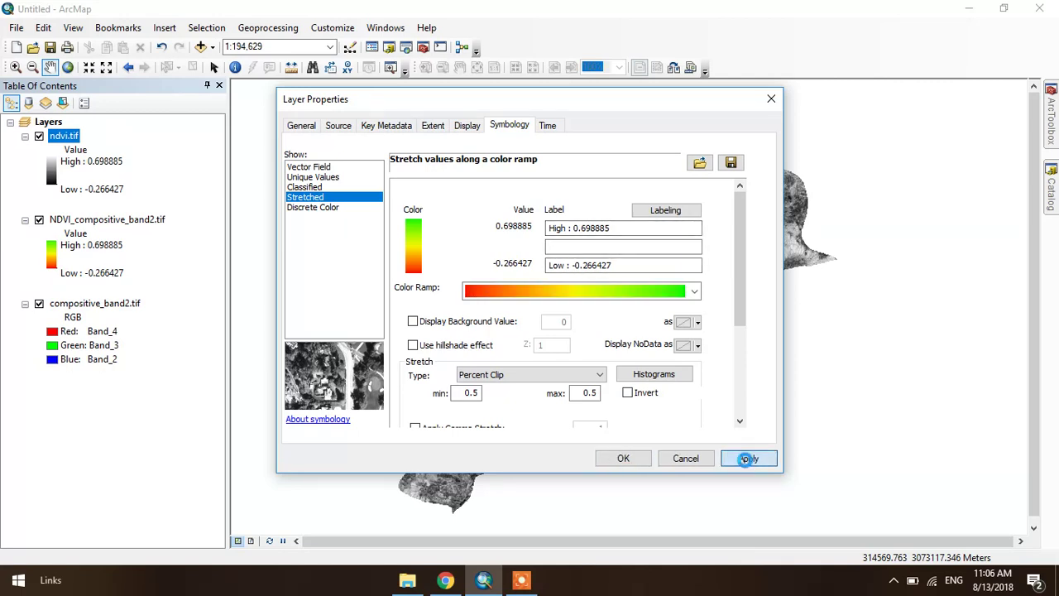
drag(625, 107, 977, 246)
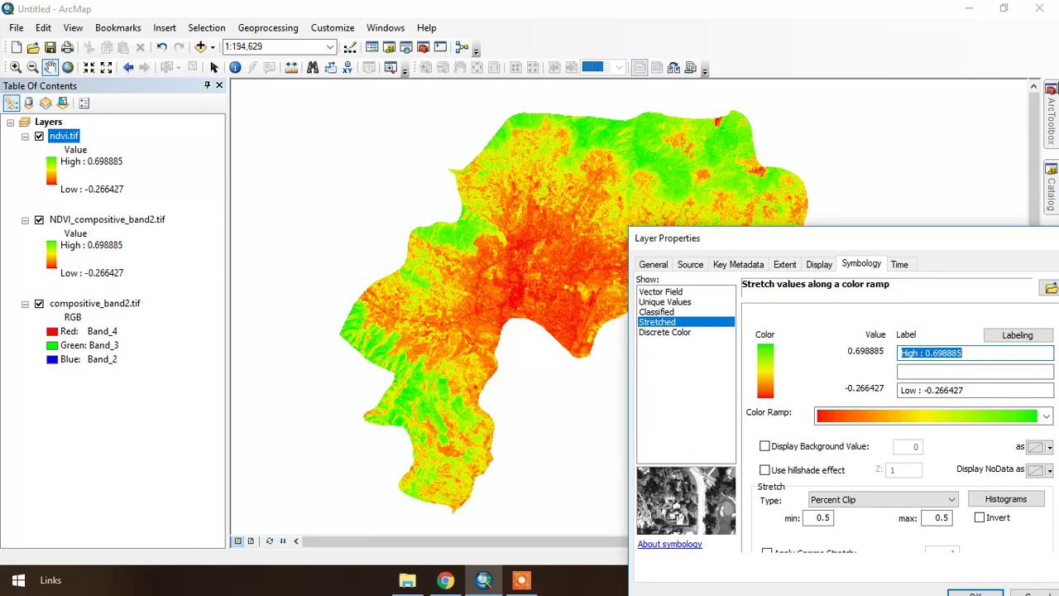
drag(762, 242, 461, 109)
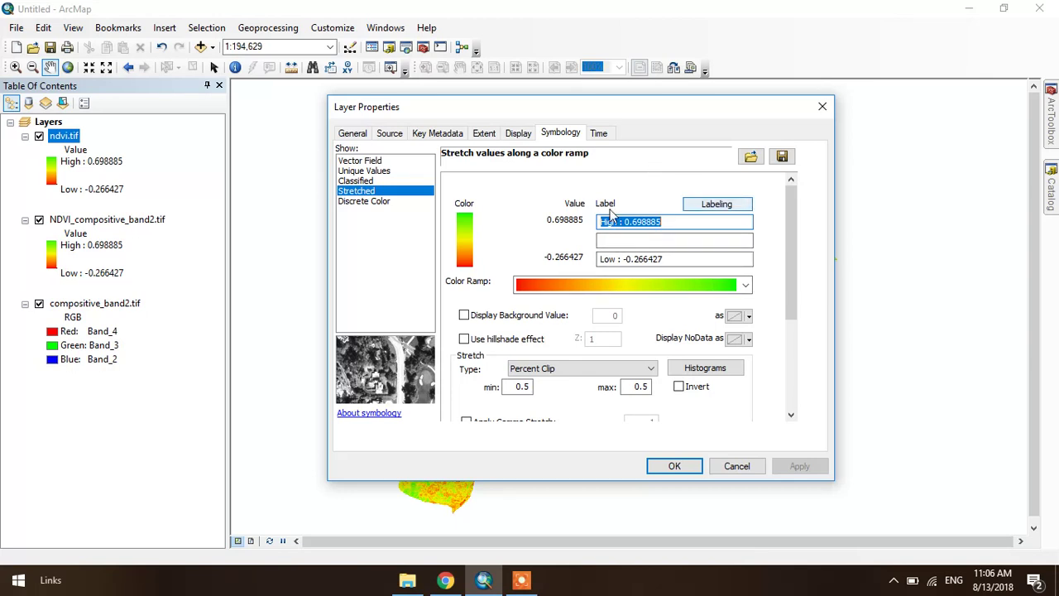
- Switch ndvi.tif symbology to Classified with 2 classes and a red-to-green colour ramp
click(355, 180)
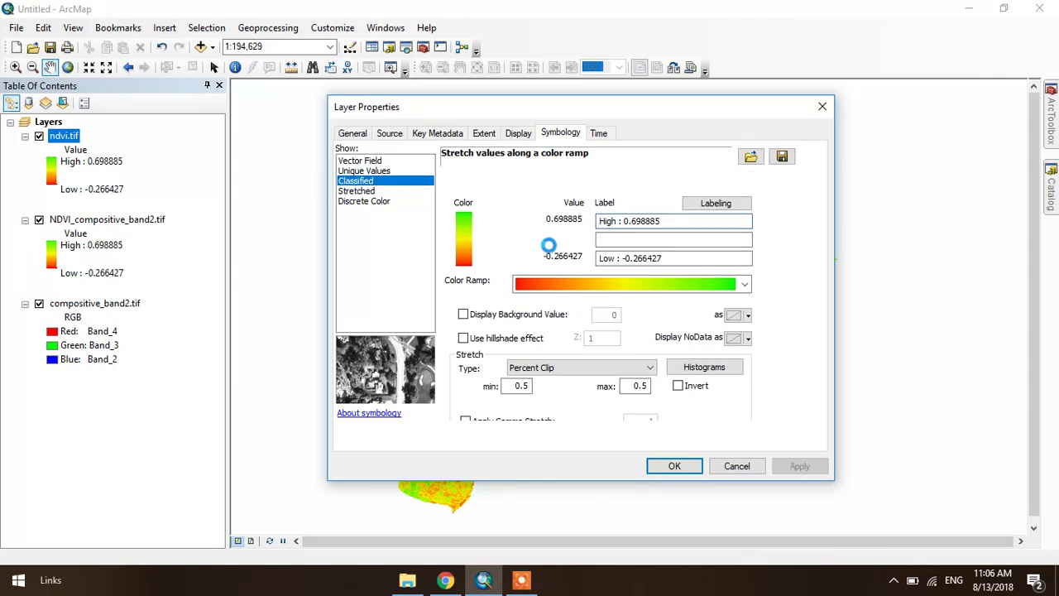
click(749, 231)
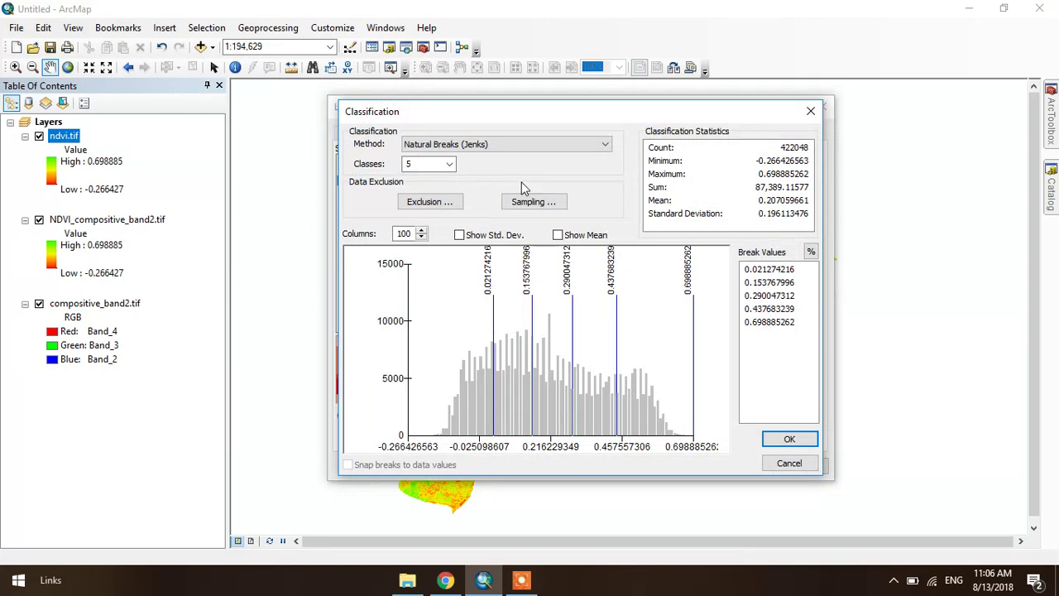
click(451, 167)
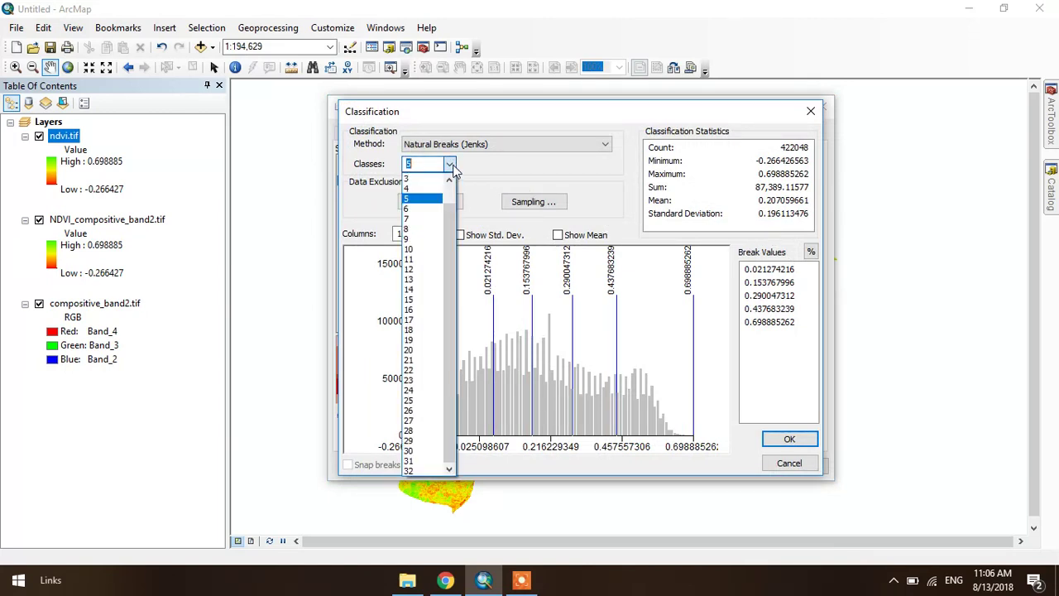
scroll(430, 197, up, 1)
click(419, 187)
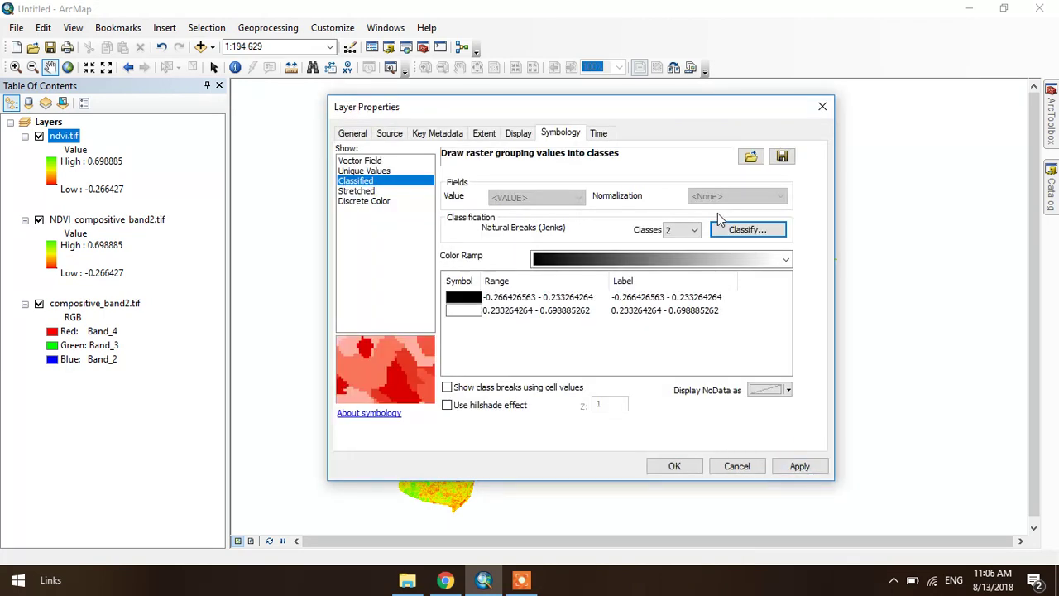
click(783, 259)
scroll(630, 255, down, 3)
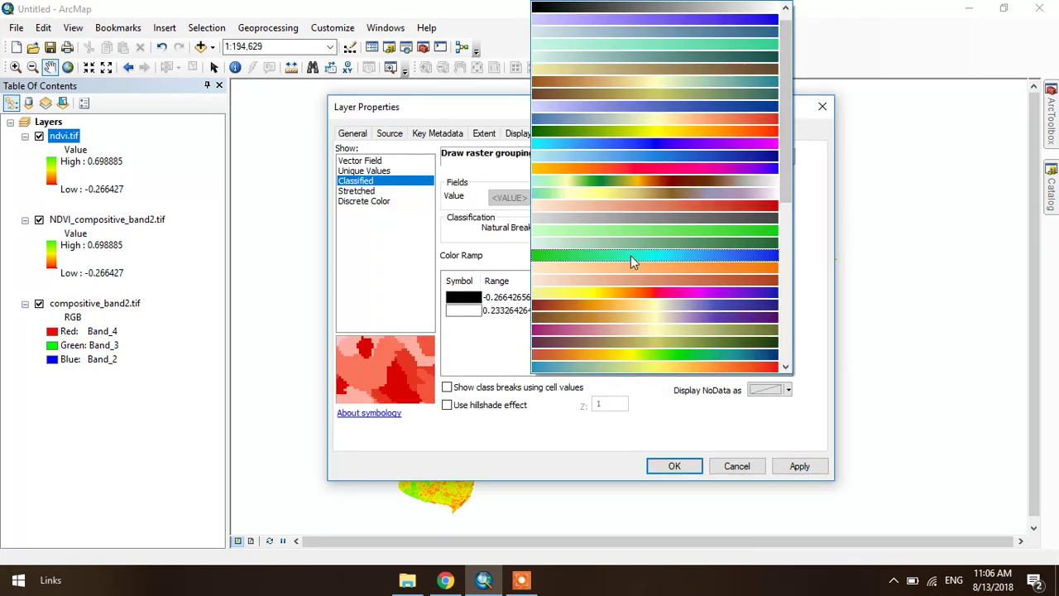
scroll(630, 255, down, 5)
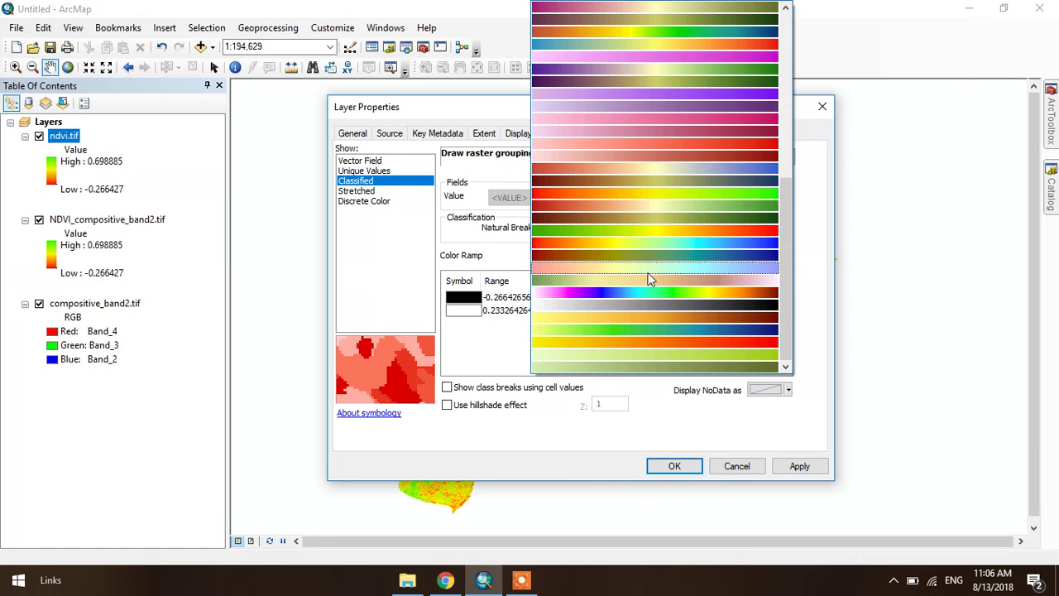
click(686, 193)
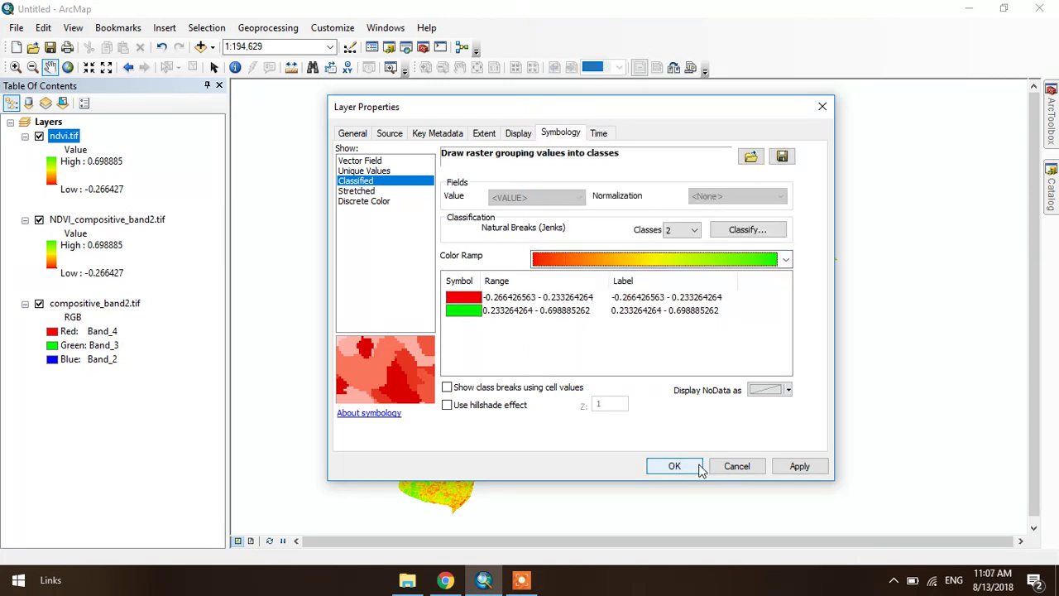
click(675, 466)
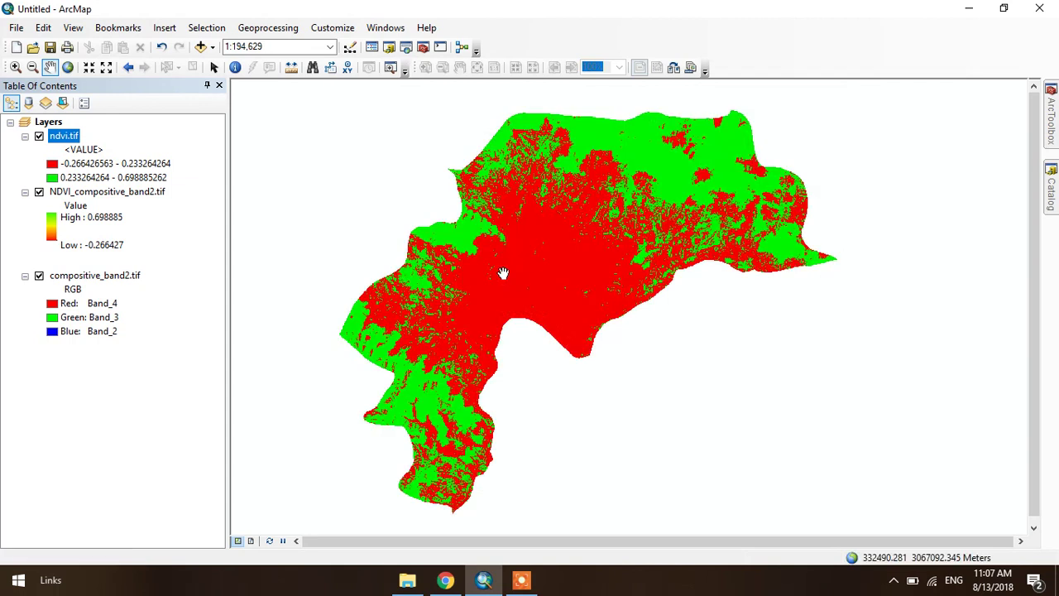
- Hide NDVI_compositive_band2.tif and compositive_band2.tif, then nudge the map view slightly
click(38, 192)
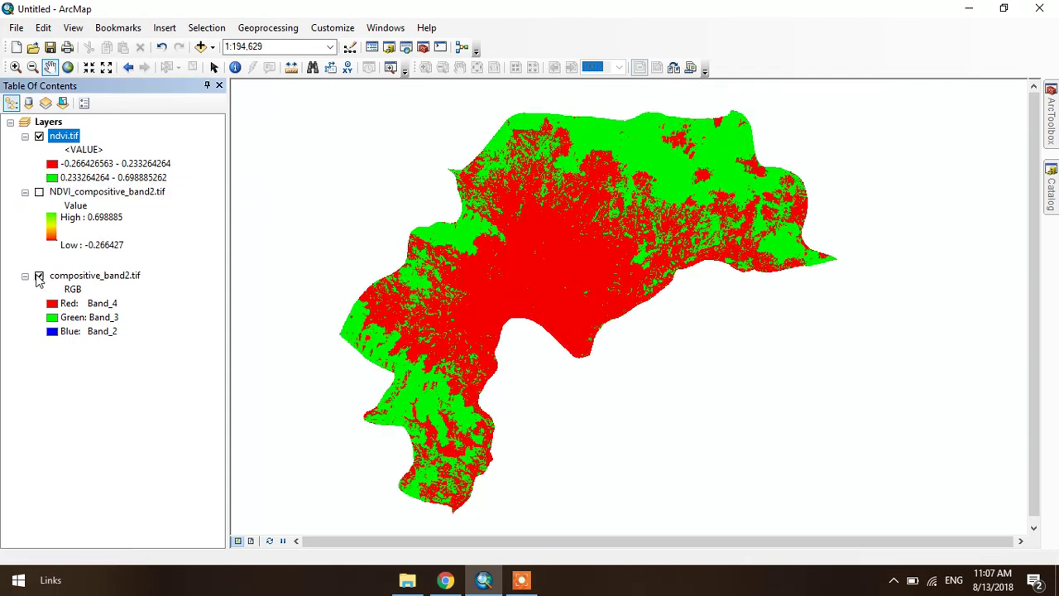
click(39, 275)
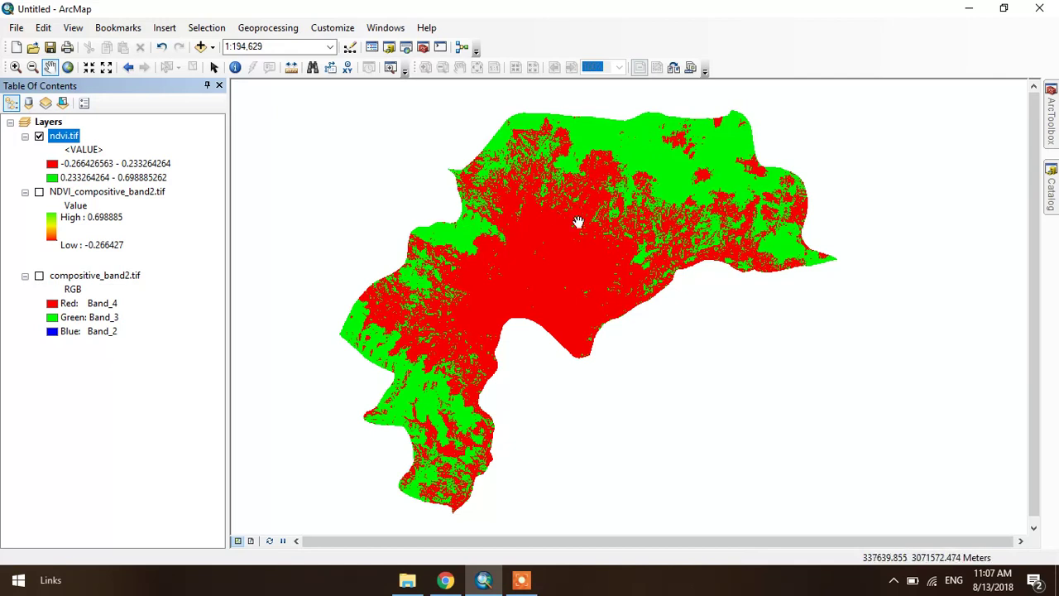
drag(554, 265, 579, 277)
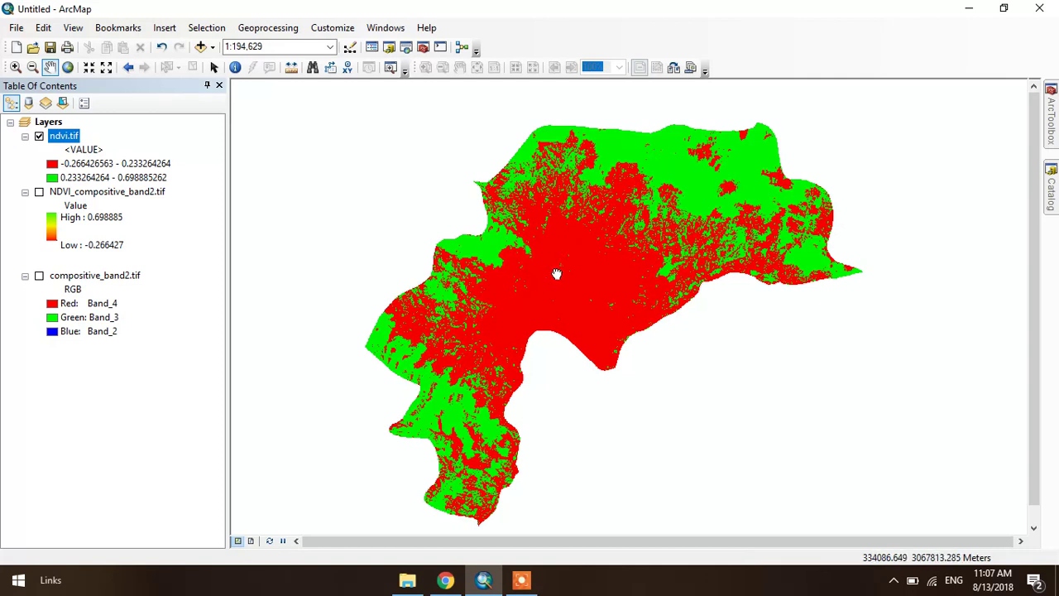
drag(556, 273, 542, 269)
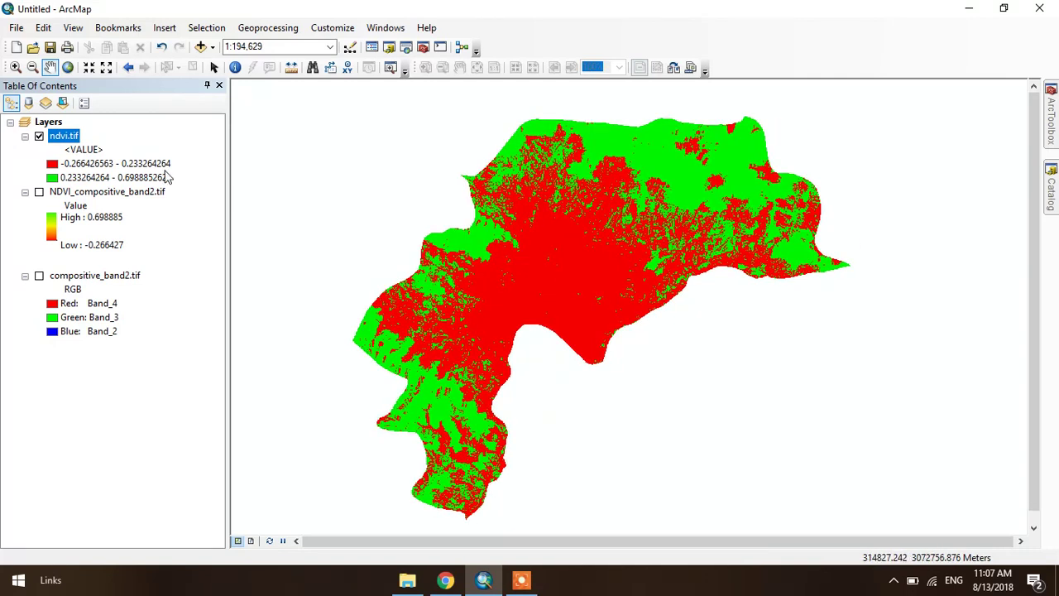